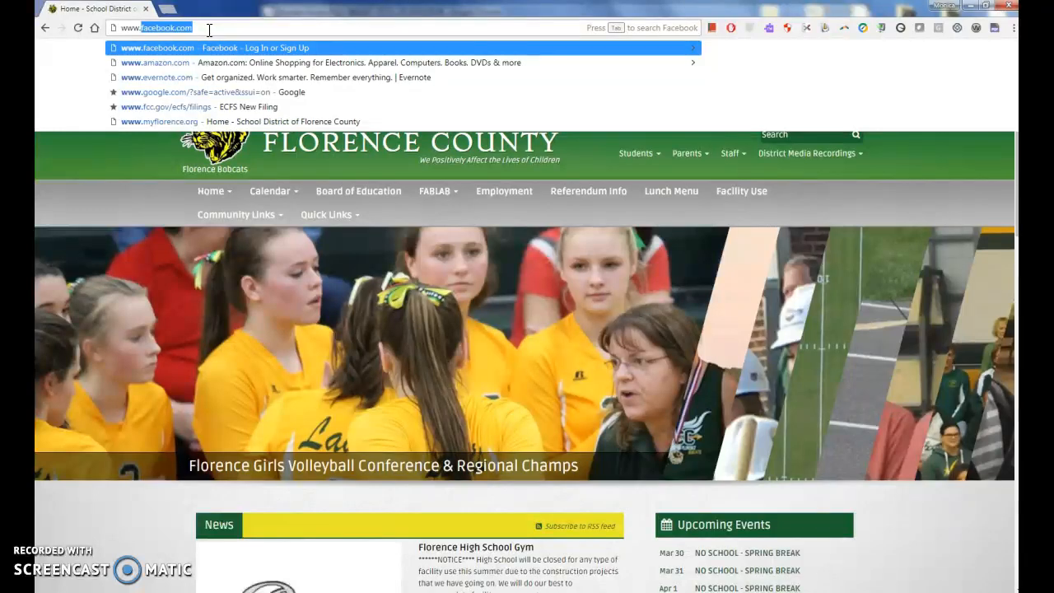
{"action": "type", "text": "my"}
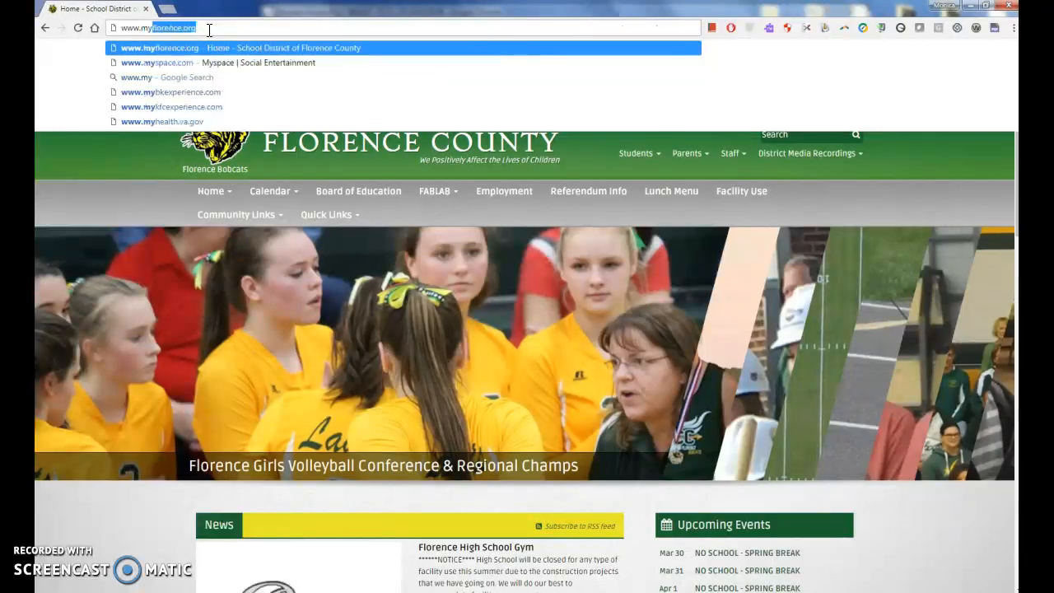
{"action": "key", "text": "Return"}
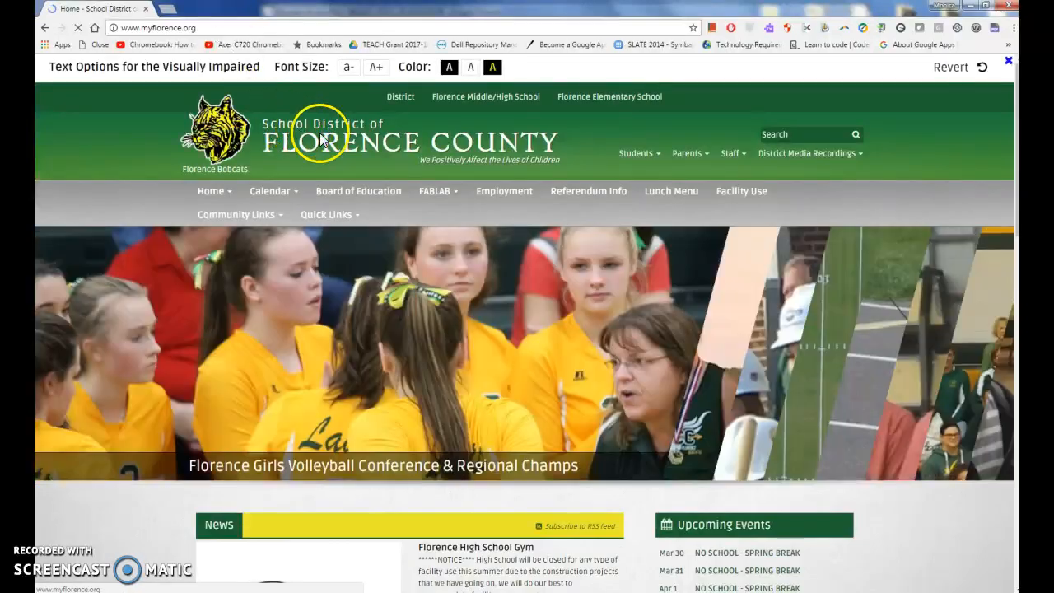
{"action": "left_click", "coordinate": [730, 154]}
{"action": "left_click", "coordinate": [741, 173]}
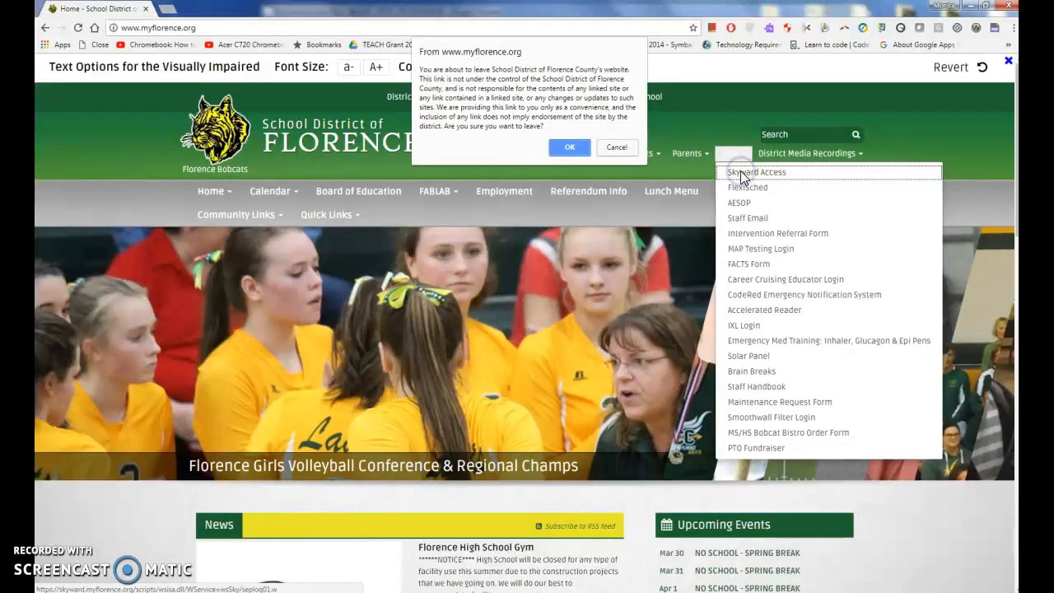
{"action": "left_click", "coordinate": [565, 146]}
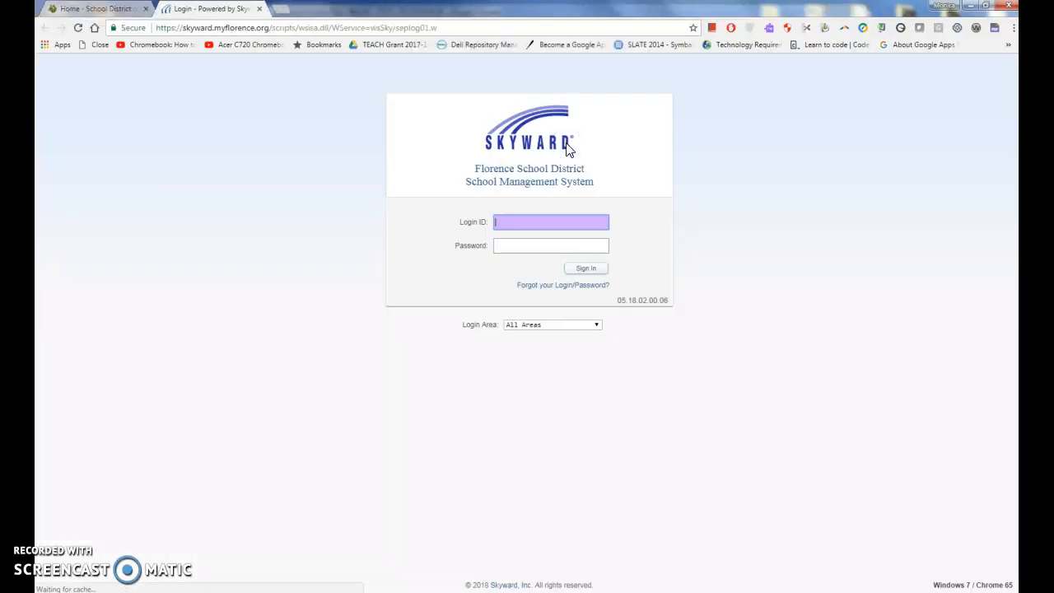
Switch to the signed-in Educator Access Plus window and reposition it lower over the Skyward login page
{"action": "left_click", "coordinate": [508, 372]}
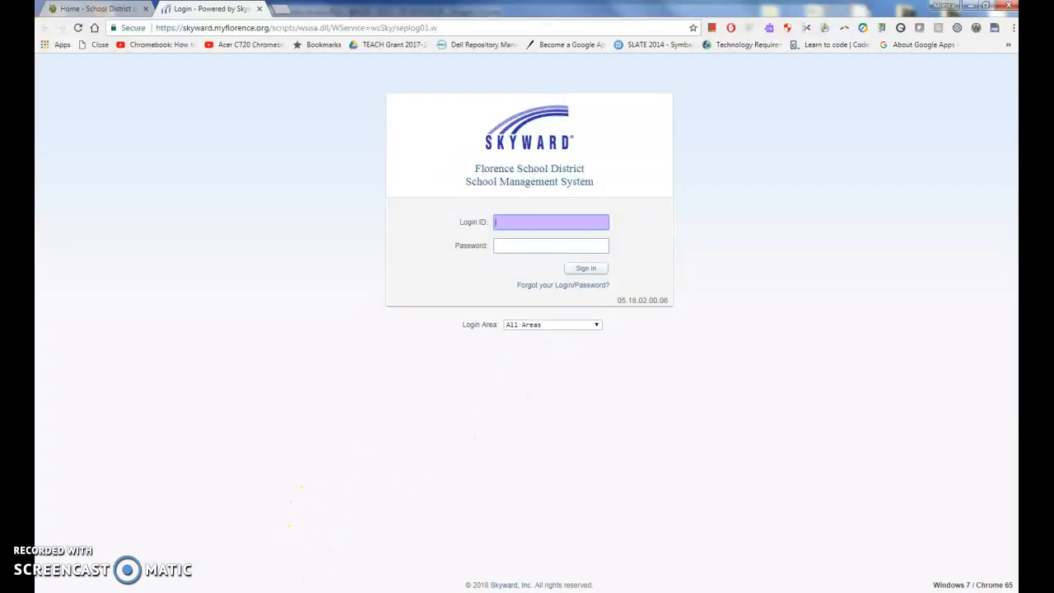
{"action": "mouse_move", "coordinate": [362, 590]}
{"action": "left_click", "coordinate": [586, 562]}
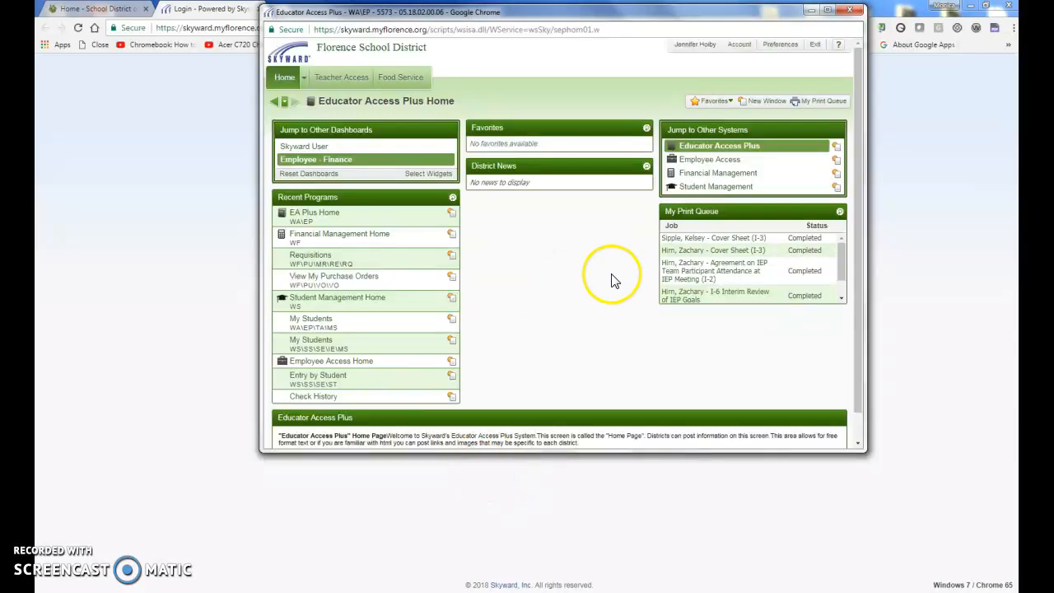
{"action": "left_click_drag", "start_coordinate": [564, 18], "coordinate": [497, 85]}
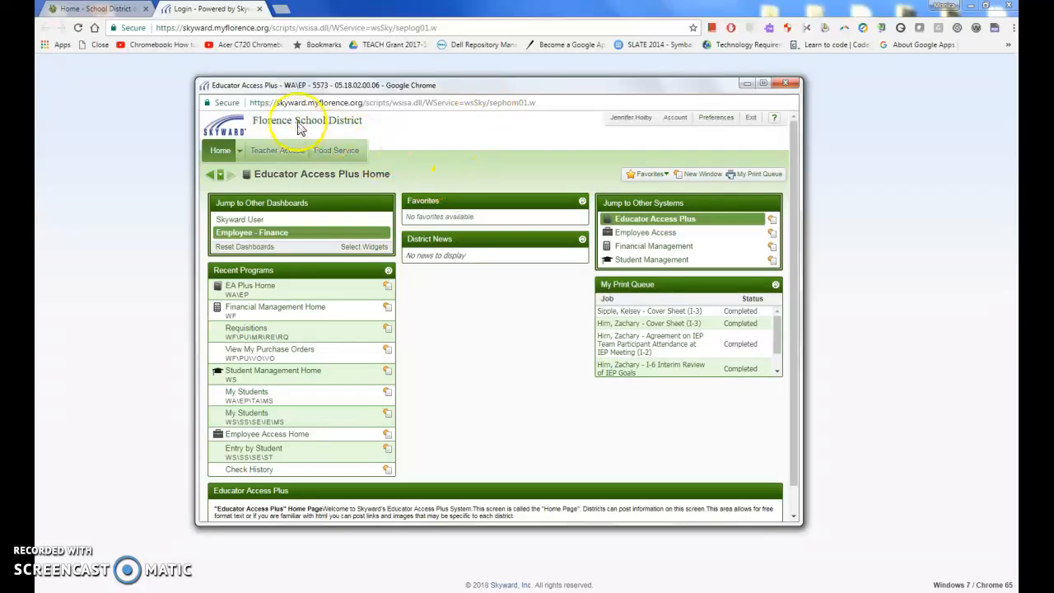
Switch to the Financial Management system and open the Requisitions list from Purchasing
{"action": "left_click", "coordinate": [240, 153]}
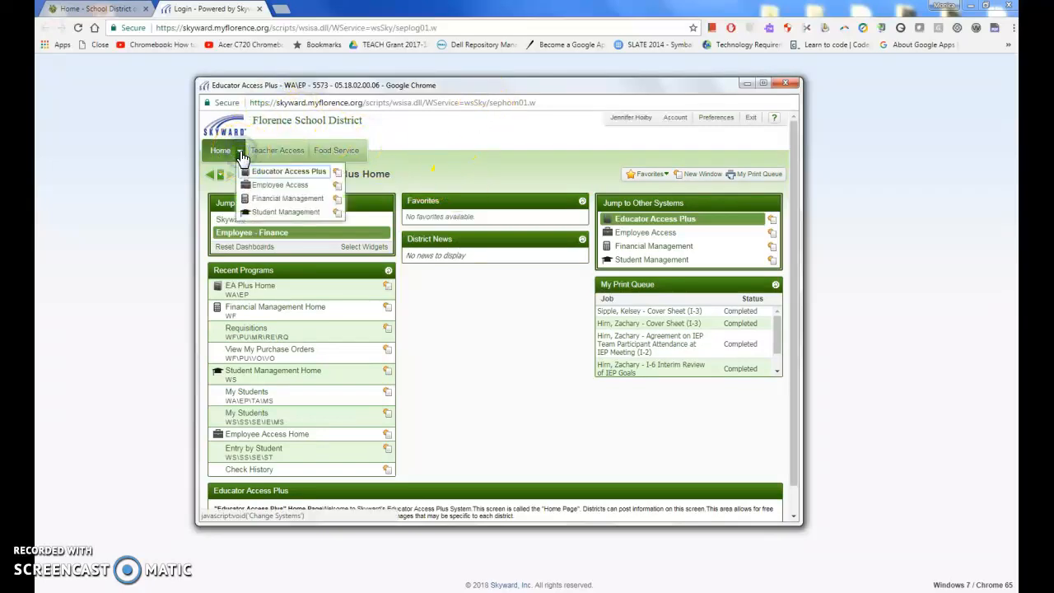
{"action": "left_click", "coordinate": [275, 200]}
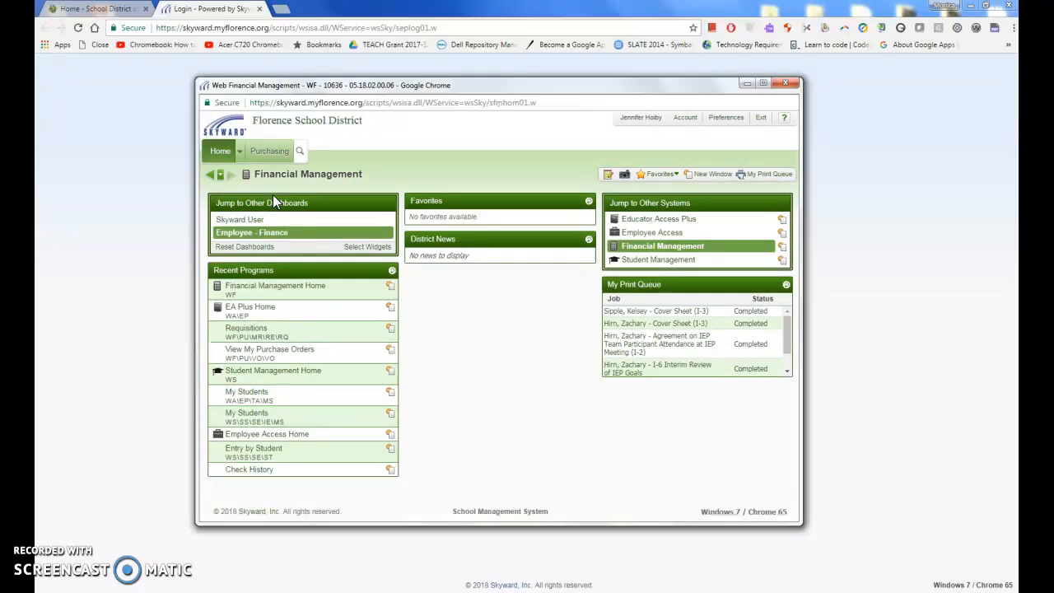
{"action": "left_click", "coordinate": [271, 152]}
{"action": "left_click", "coordinate": [429, 211]}
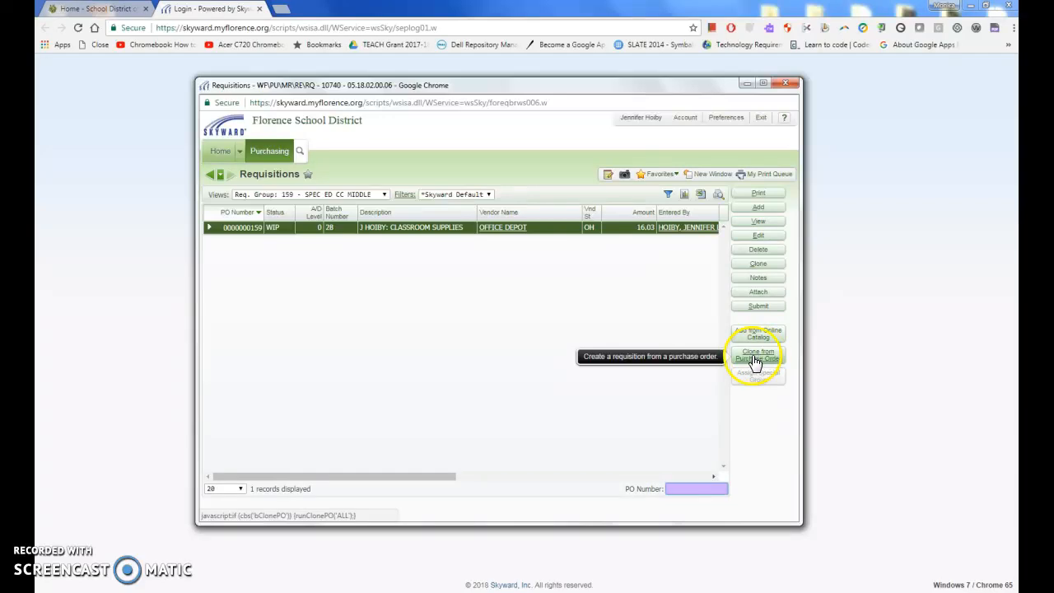
Start a requisition cloned from the purchase order for the Autism Society of Wisconsin conference lodging, 4/18-4/21
{"action": "left_click", "coordinate": [756, 362]}
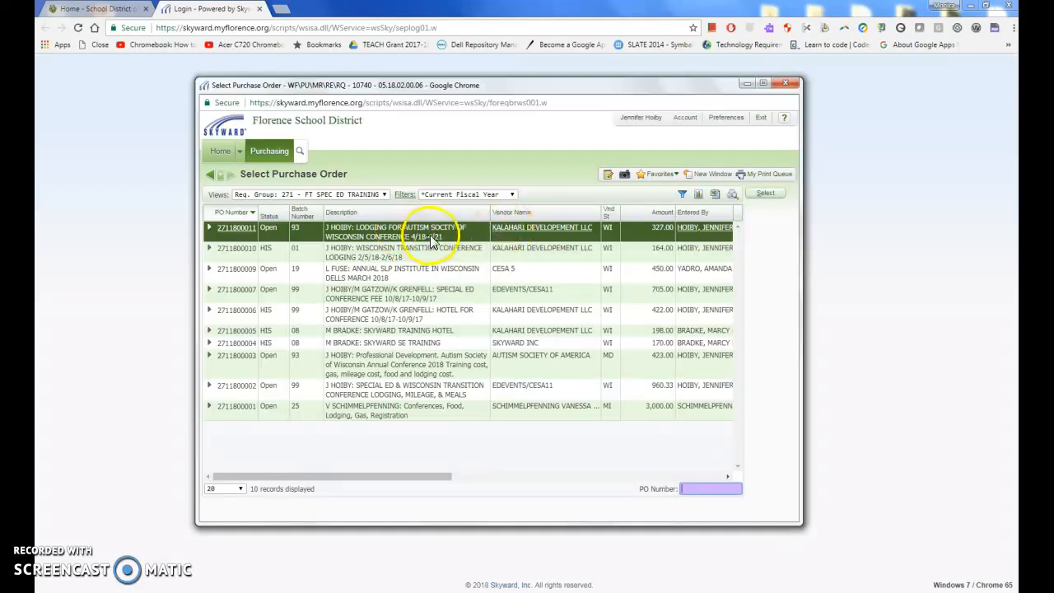
{"action": "left_click", "coordinate": [766, 195]}
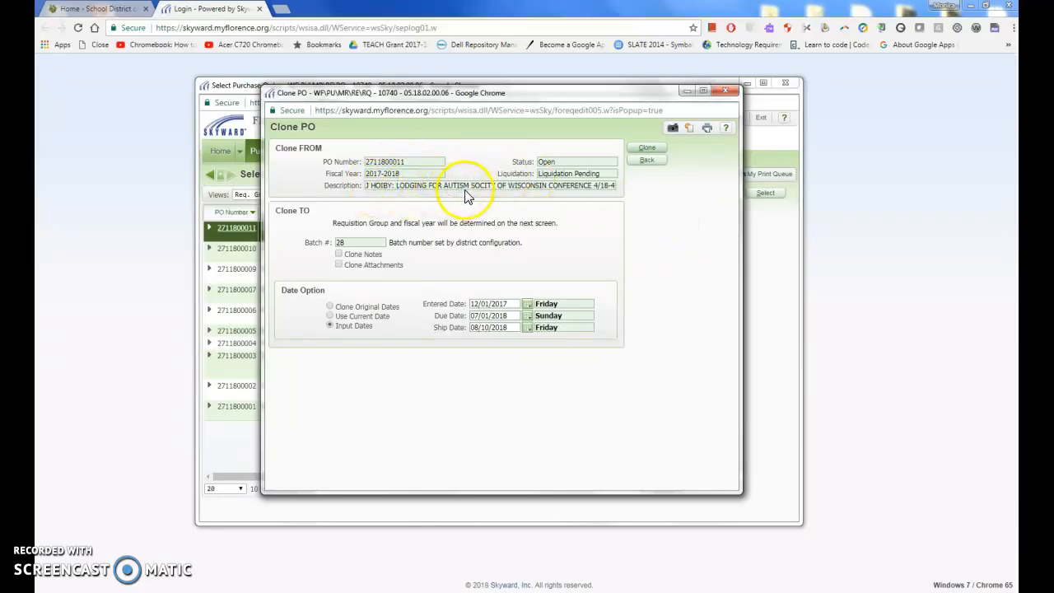
Use the Input Dates option for the clone and set the due date to 07/01/2018
{"action": "left_click", "coordinate": [331, 316]}
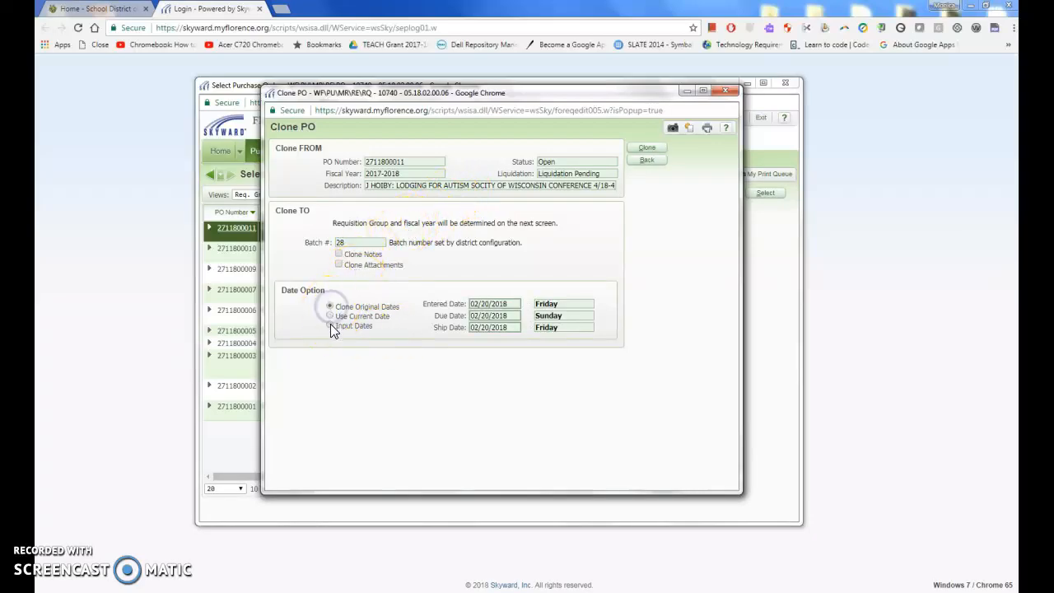
{"action": "left_click", "coordinate": [330, 326]}
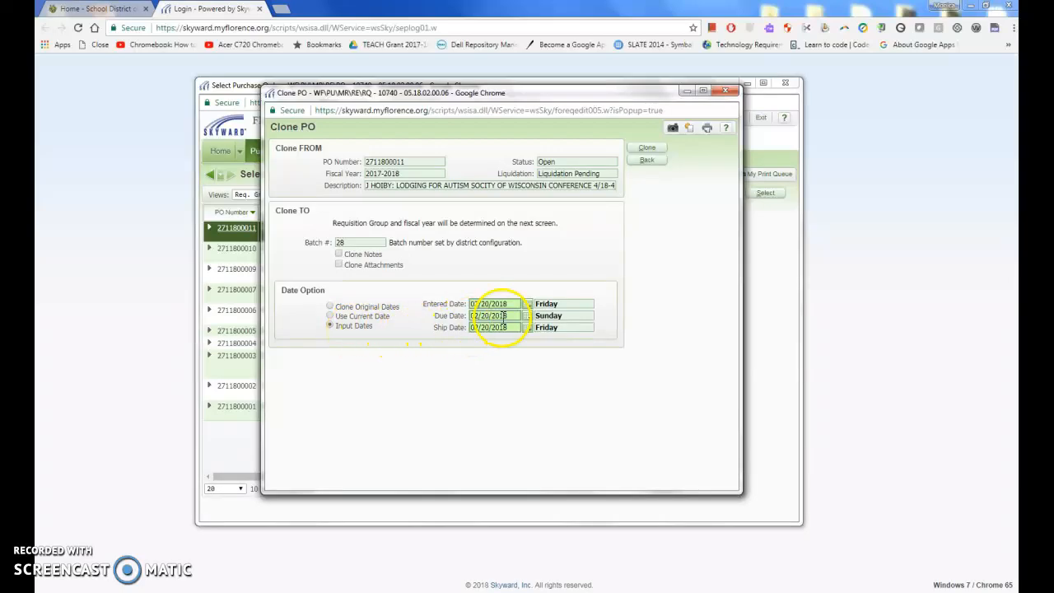
{"action": "left_click_drag", "start_coordinate": [520, 315], "coordinate": [429, 318]}
{"action": "type", "text": "07"}
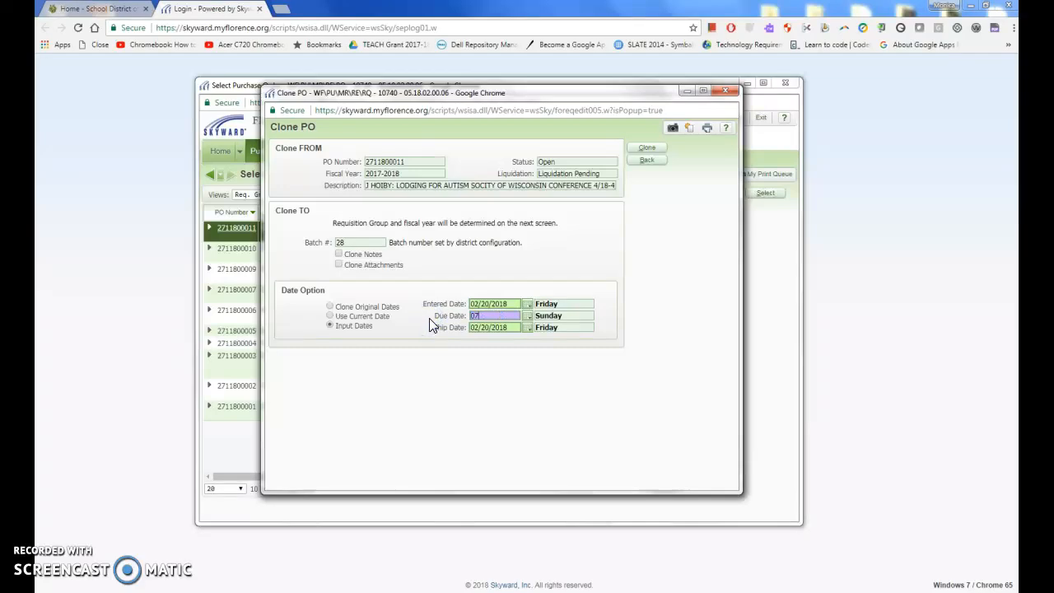
{"action": "type", "text": "/01/2018"}
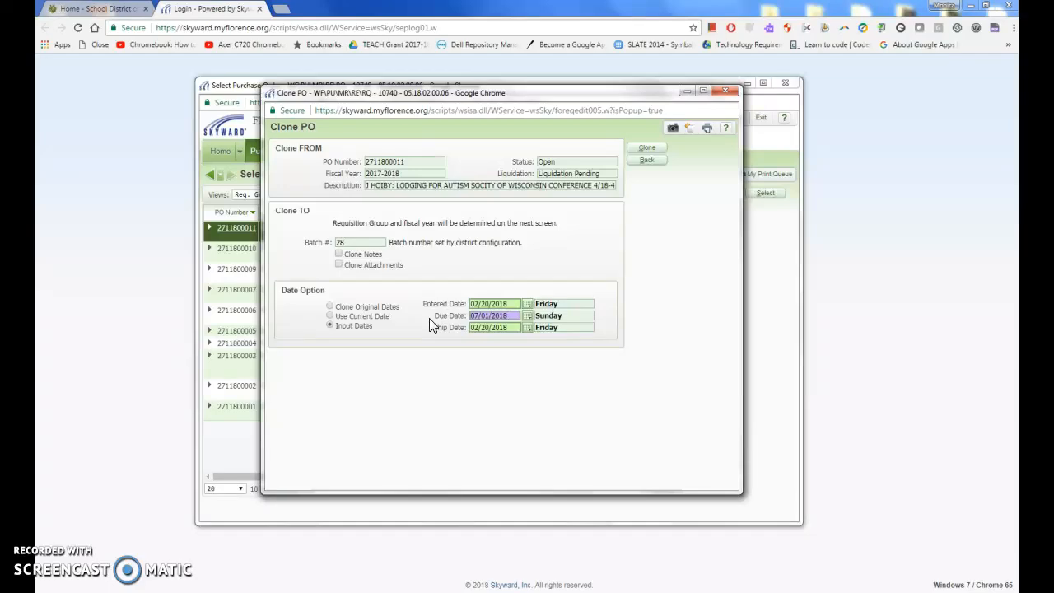
Set the ship date to 08/10/2018 and clone the purchase order, accepting the notice
{"action": "left_click", "coordinate": [508, 328]}
{"action": "left_click_drag", "start_coordinate": [510, 328], "coordinate": [461, 328]}
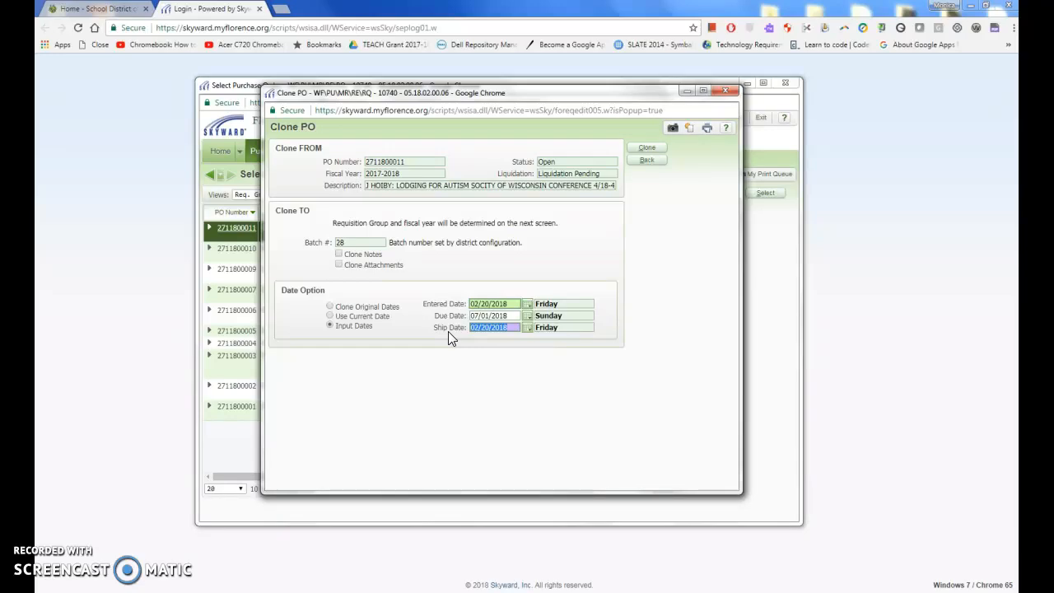
{"action": "type", "text": "08/0"}
{"action": "key", "text": "BackSpace"}
{"action": "type", "text": "10/2018"}
{"action": "left_click", "coordinate": [634, 252]}
{"action": "left_click", "coordinate": [652, 149]}
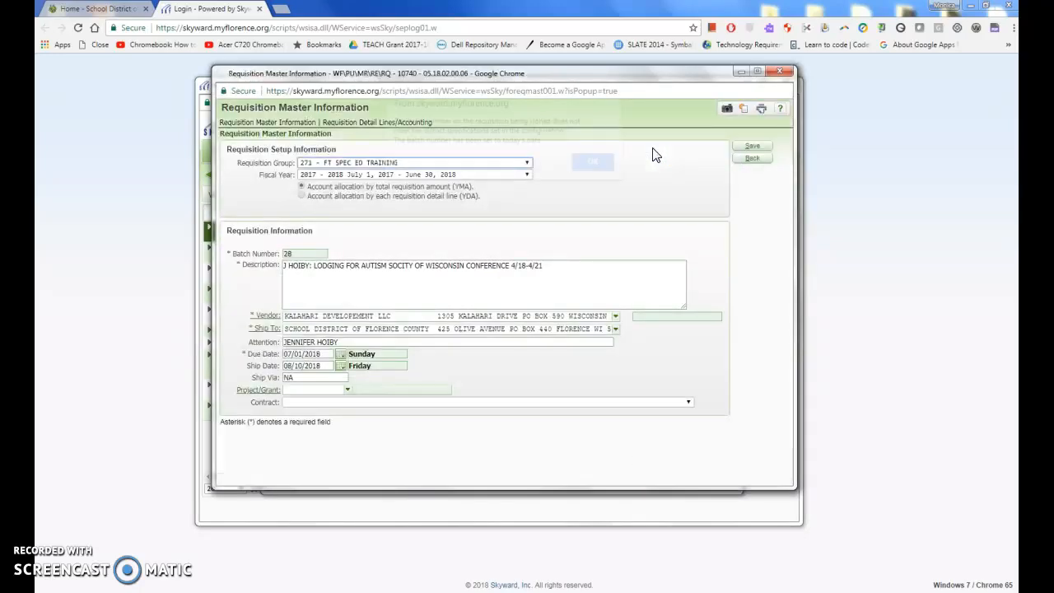
{"action": "left_click", "coordinate": [600, 170]}
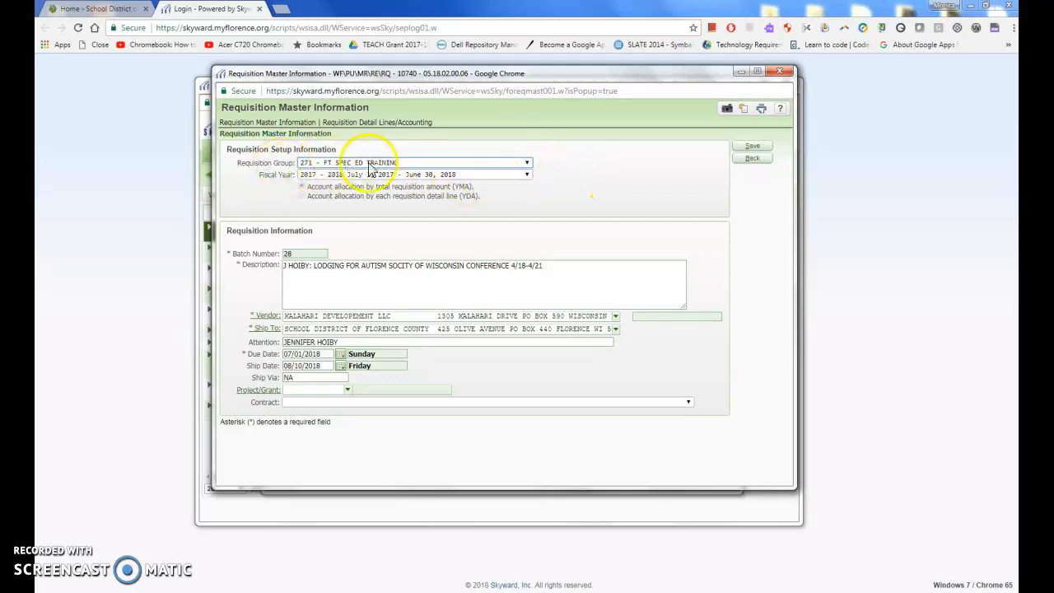
Set the requisition's fiscal year to 2018 - 2019 and the conference dates in its description to 4/19-4/22, saving the master information
{"action": "left_click", "coordinate": [312, 176]}
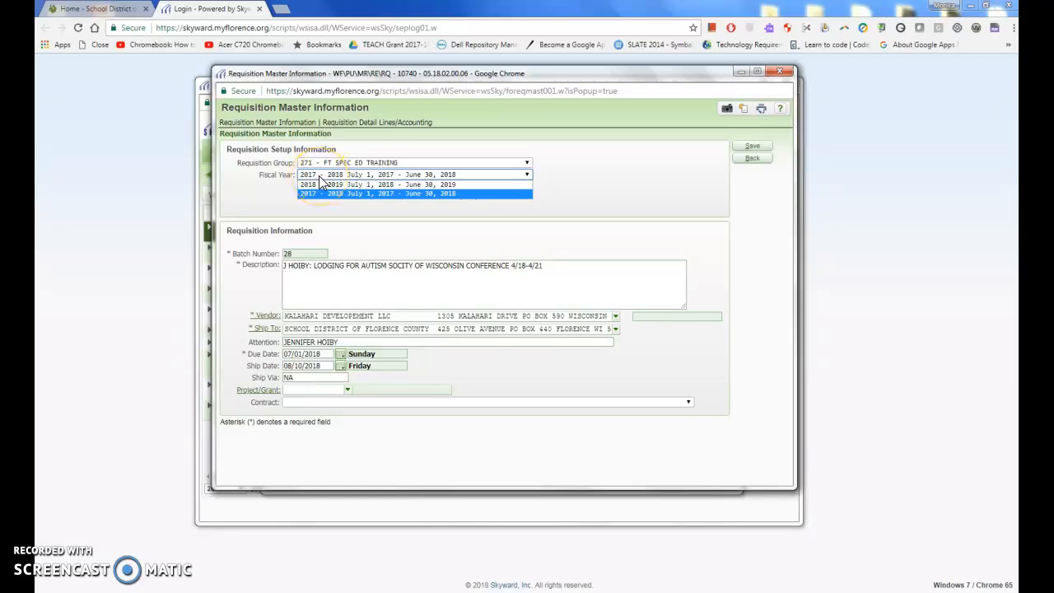
{"action": "left_click", "coordinate": [318, 184]}
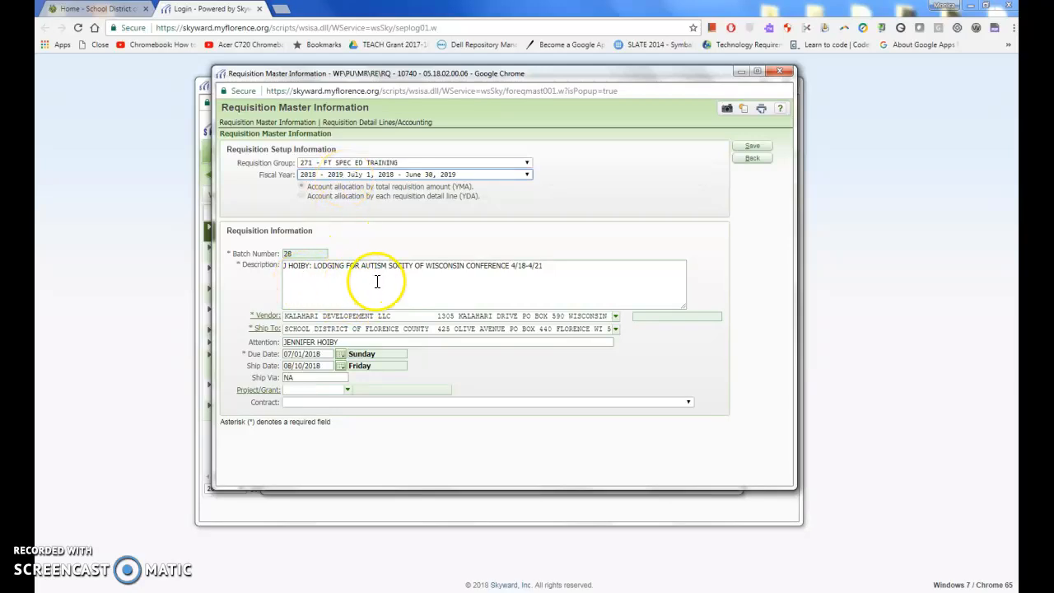
{"action": "left_click", "coordinate": [518, 270]}
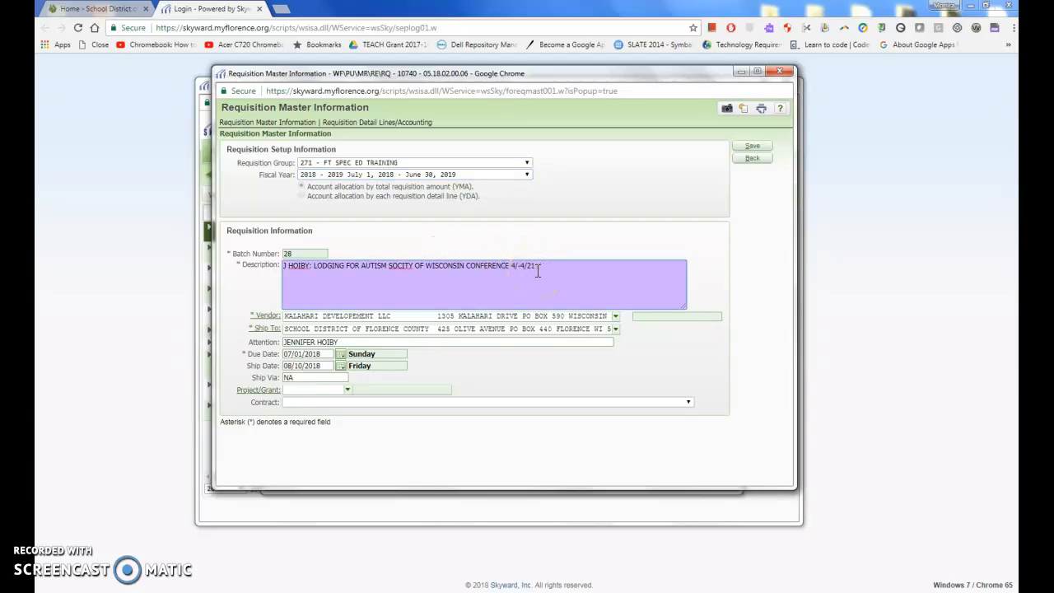
{"action": "left_click", "coordinate": [543, 272]}
{"action": "key", "text": "BackSpace"}
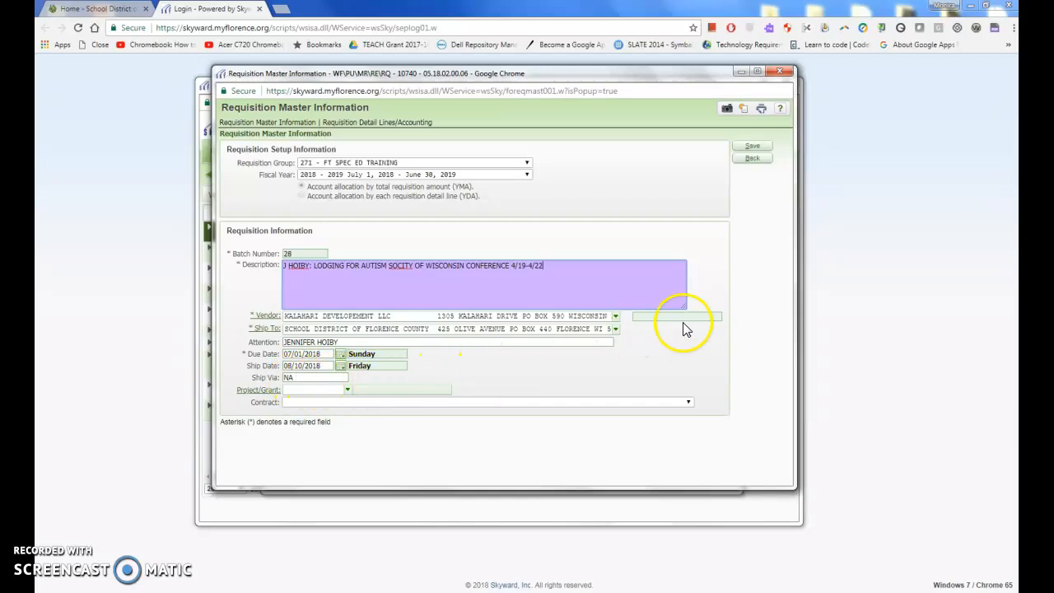
{"action": "left_click", "coordinate": [755, 148]}
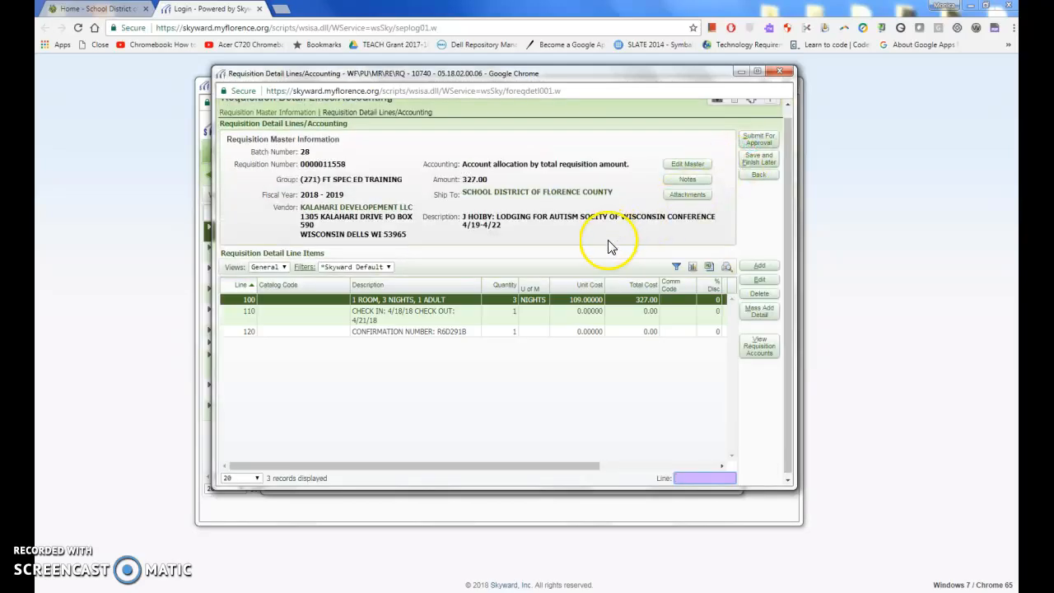
Open the requisition's account distribution, check the description of the selected account, and save the distribution
{"action": "left_click", "coordinate": [771, 350]}
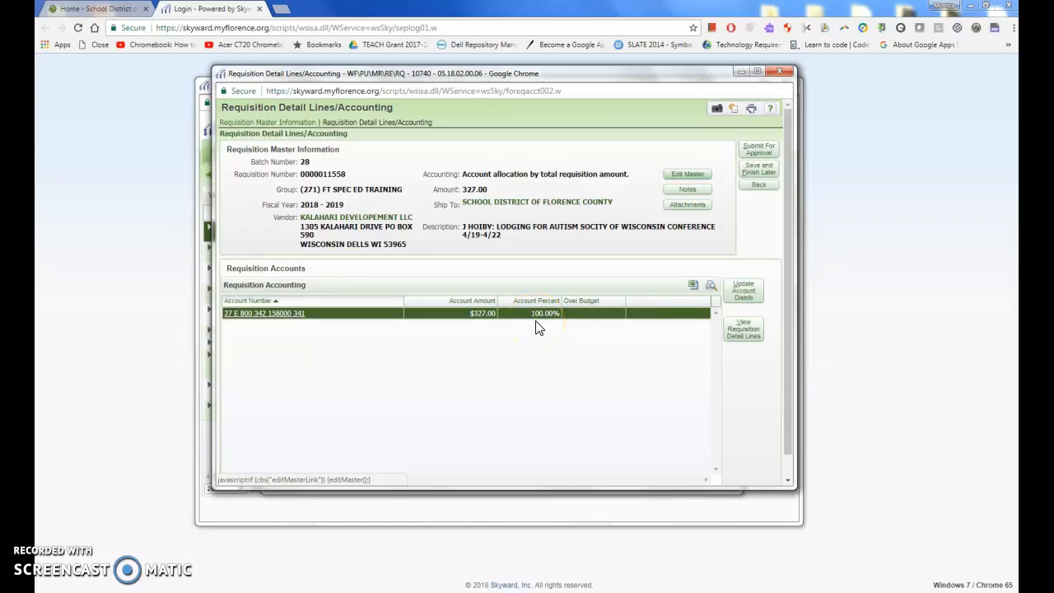
{"action": "left_click", "coordinate": [744, 333]}
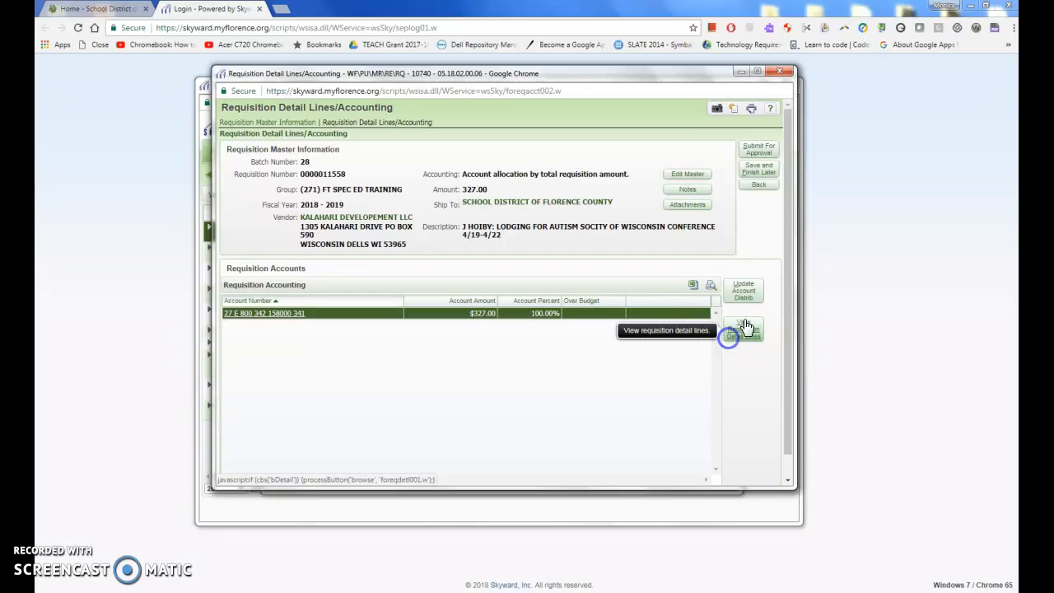
{"action": "left_click", "coordinate": [744, 295]}
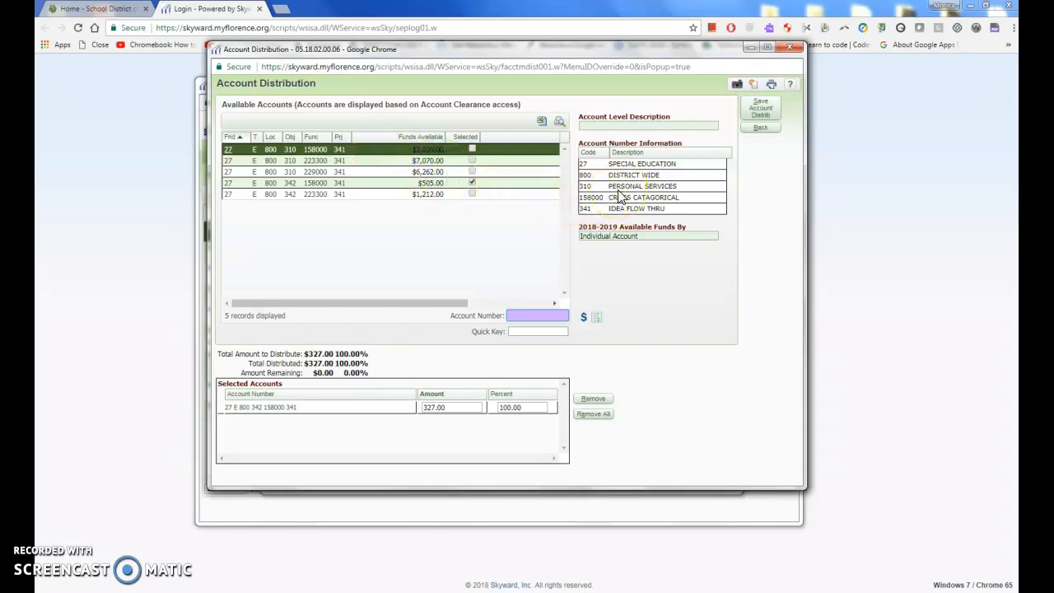
{"action": "left_click", "coordinate": [326, 185]}
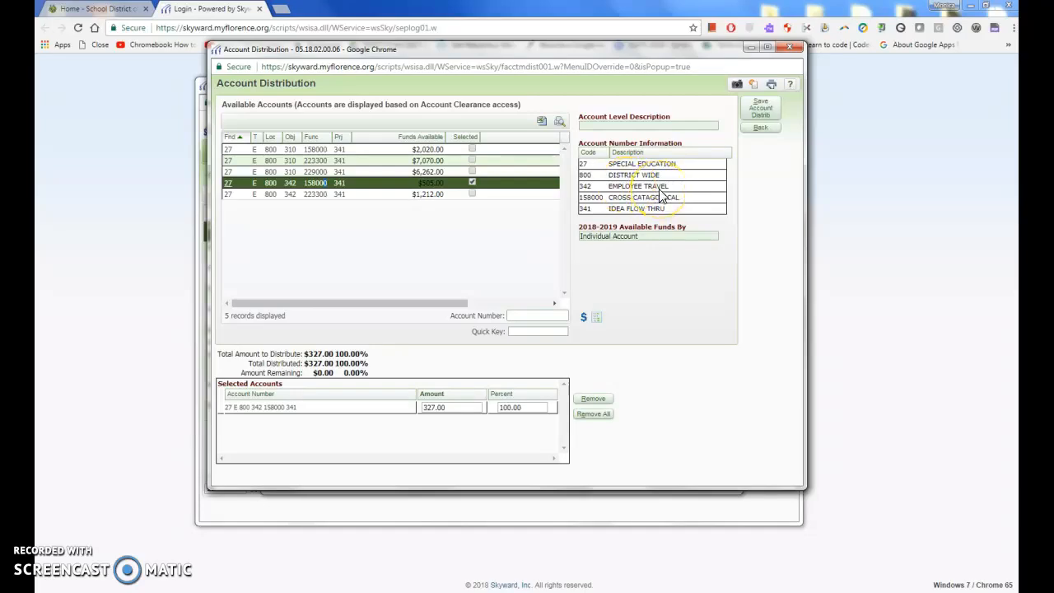
{"action": "left_click", "coordinate": [761, 108]}
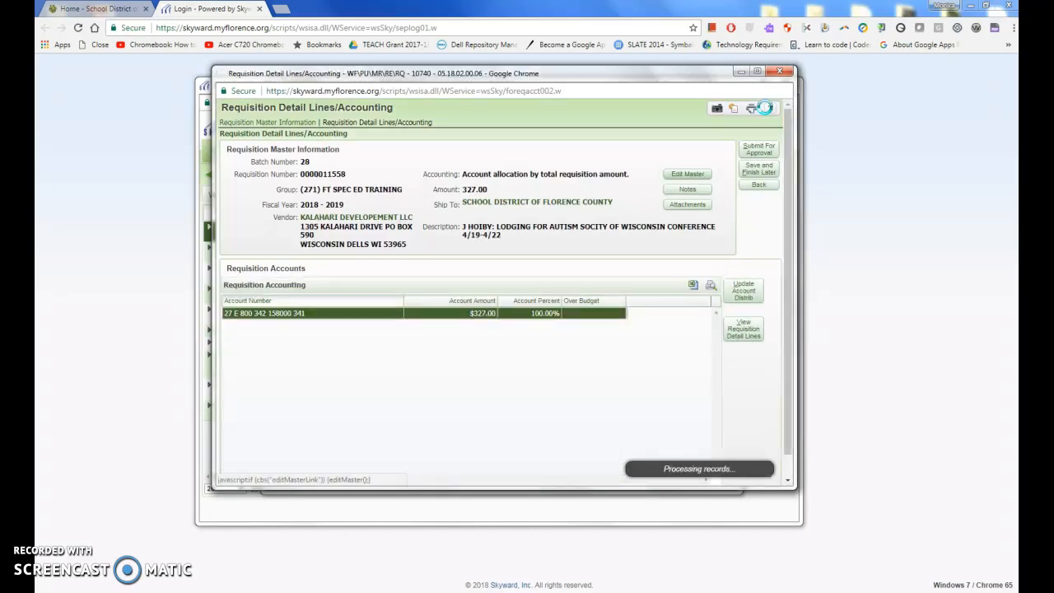
Save the cloned requisition to finish later and return to the purchasing screen
{"action": "left_click", "coordinate": [753, 172]}
{"action": "left_click", "coordinate": [549, 152]}
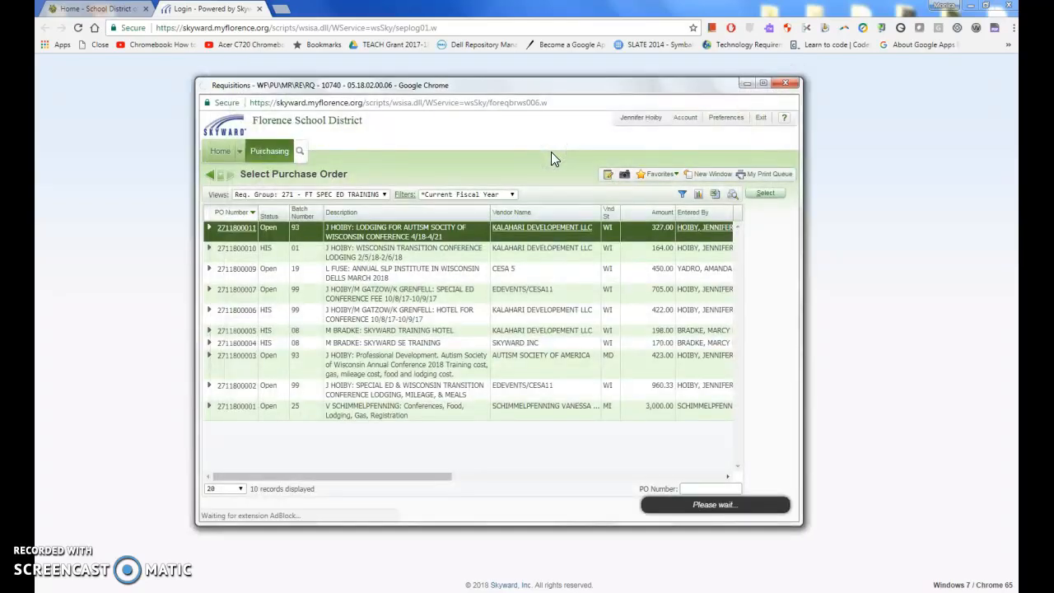